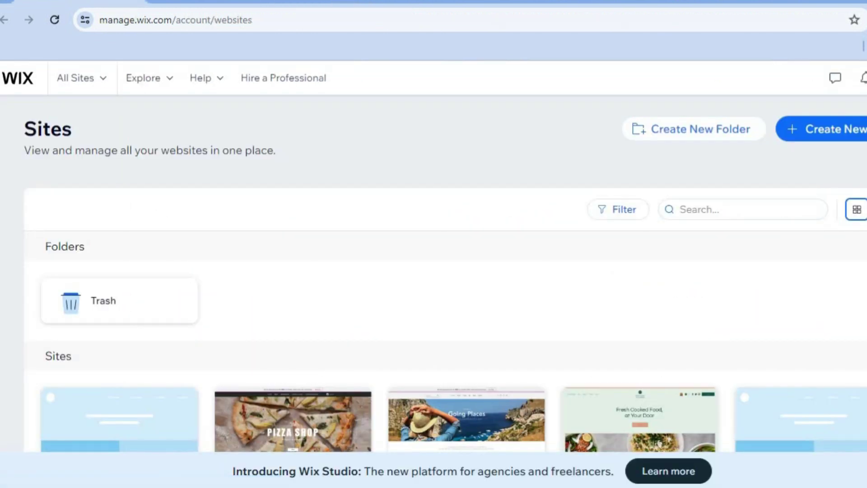
Step: Add the Wix Bookings pages to the Train of Thought blog site and close the site pages list
scroll(640, 271, down, 5)
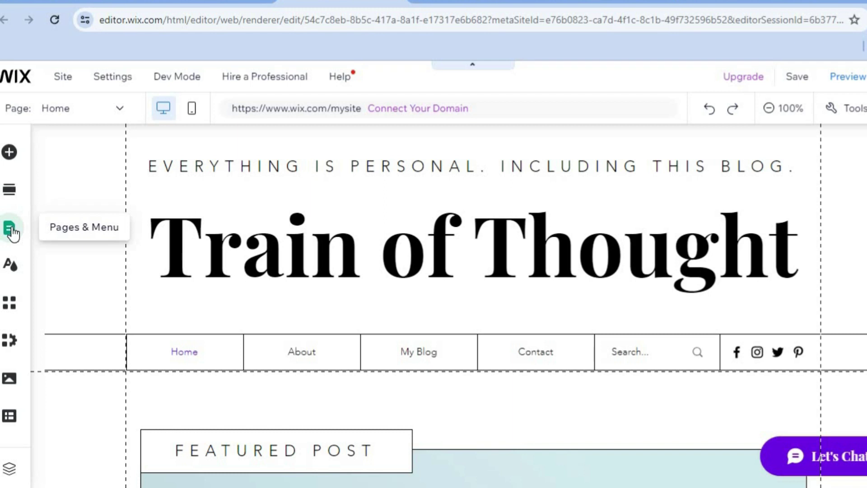
click(13, 234)
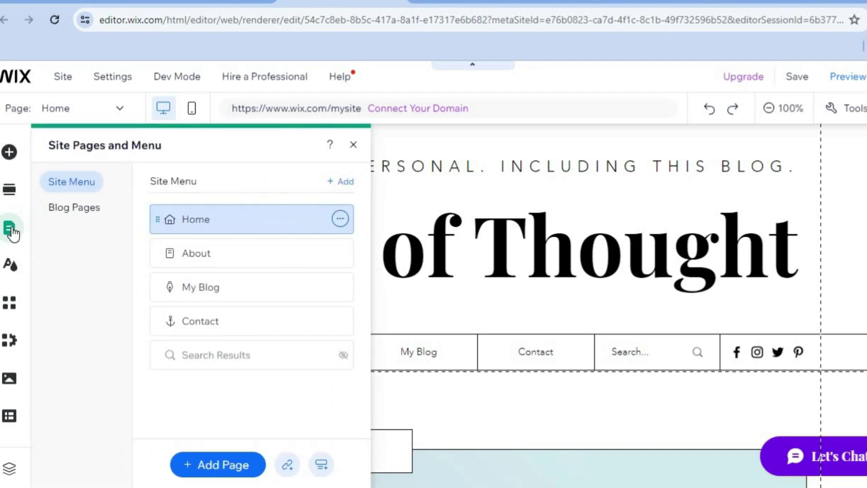
click(217, 466)
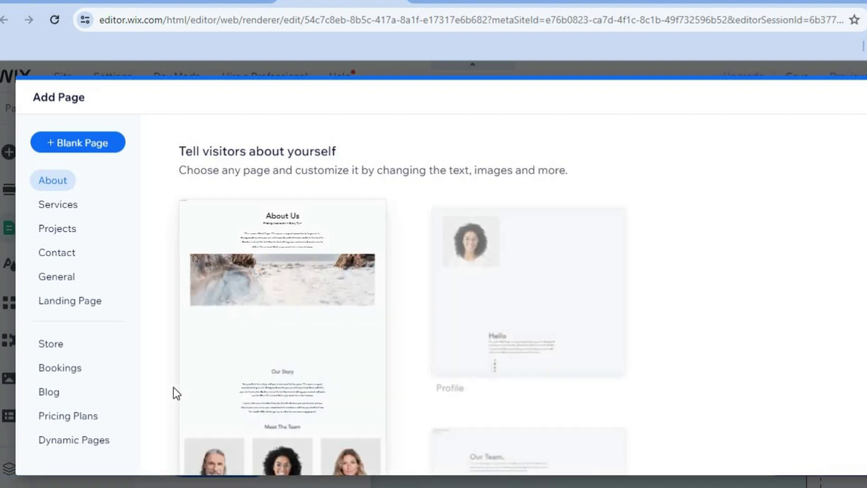
click(69, 368)
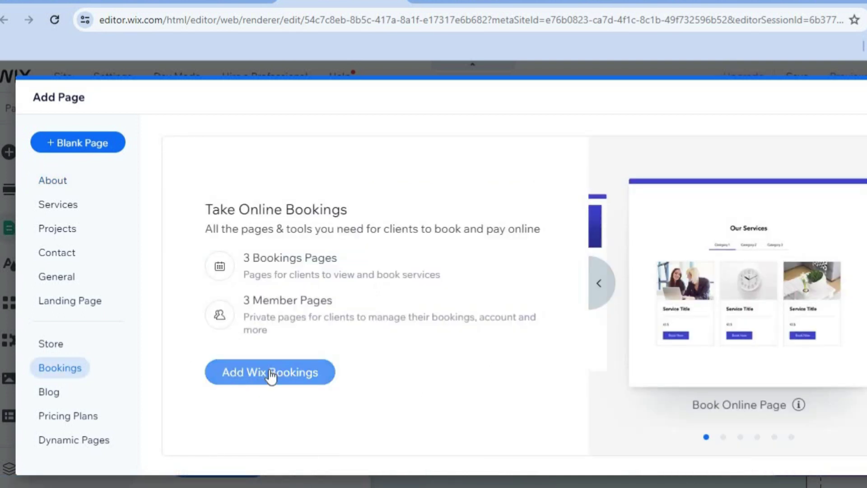
click(270, 373)
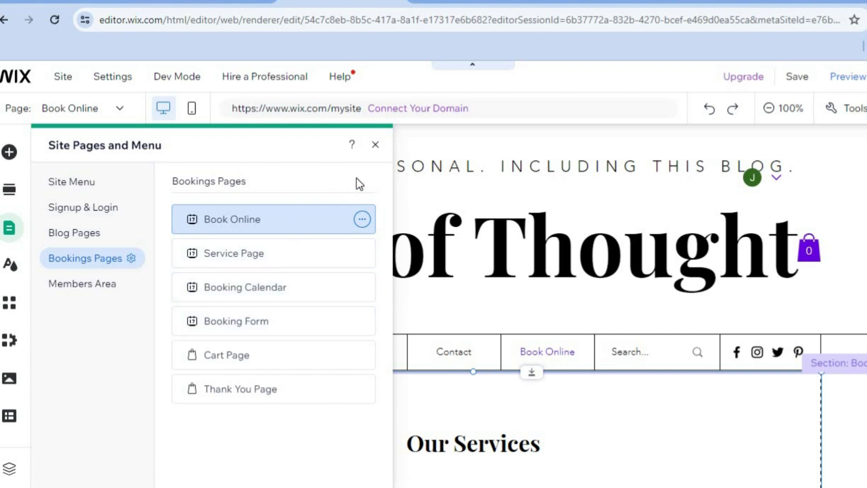
click(375, 144)
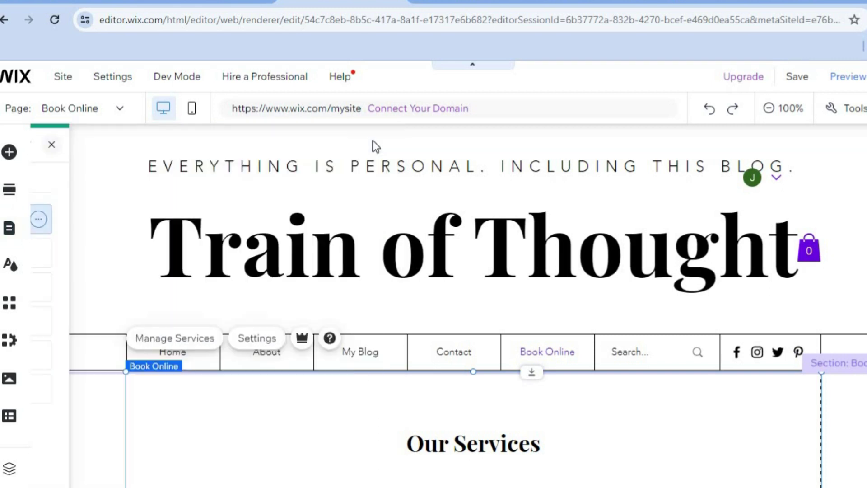
Step: Open service management for the Book Online page and start a new appointment service from scratch
scroll(637, 208, down, 3)
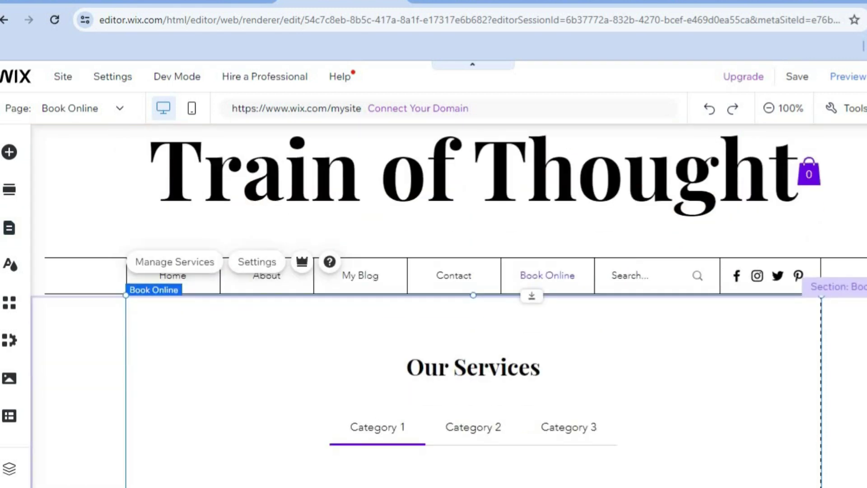
scroll(451, 307, down, 10)
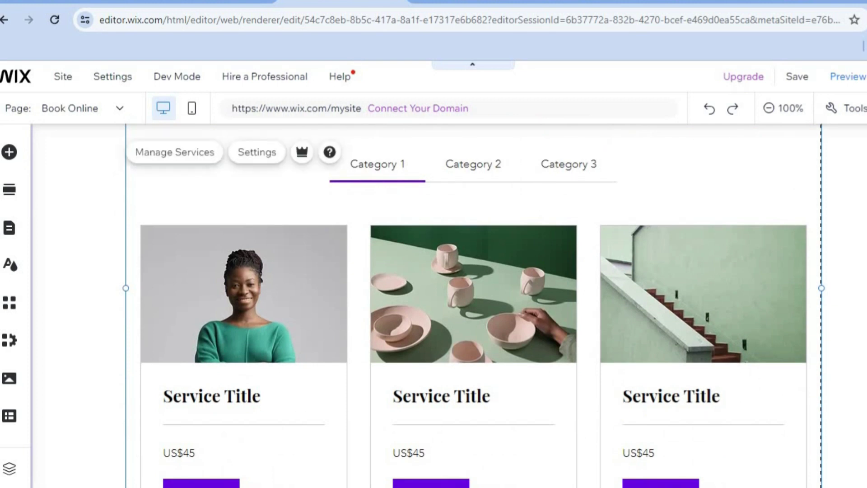
scroll(449, 305, up, 8)
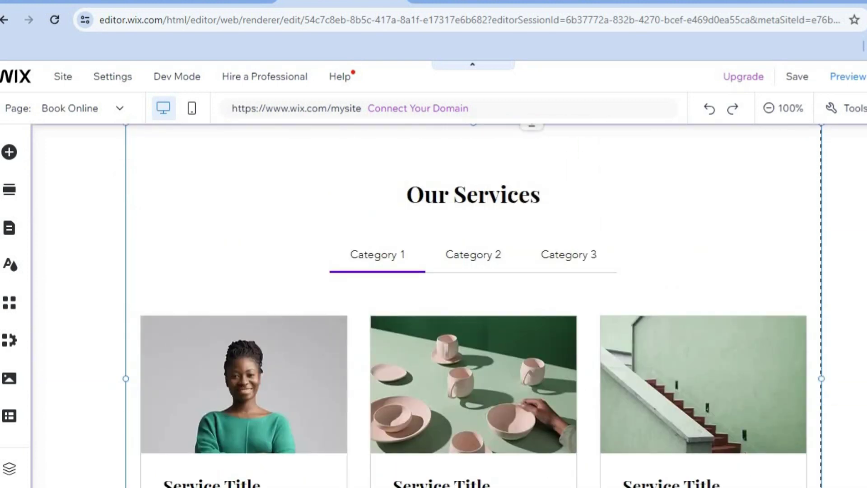
scroll(437, 304, up, 3)
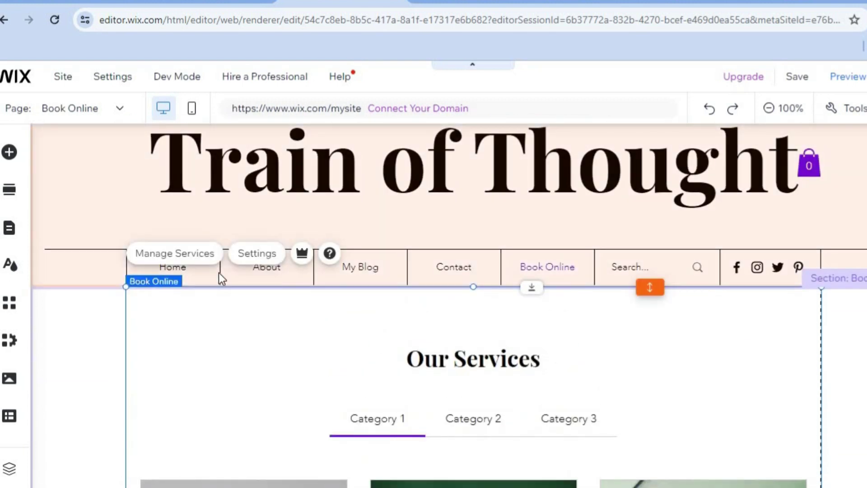
click(184, 256)
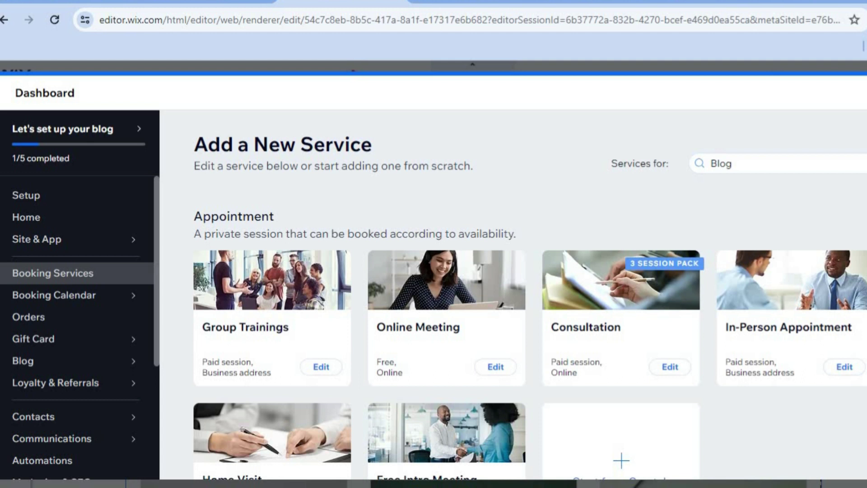
scroll(528, 293, down, 2)
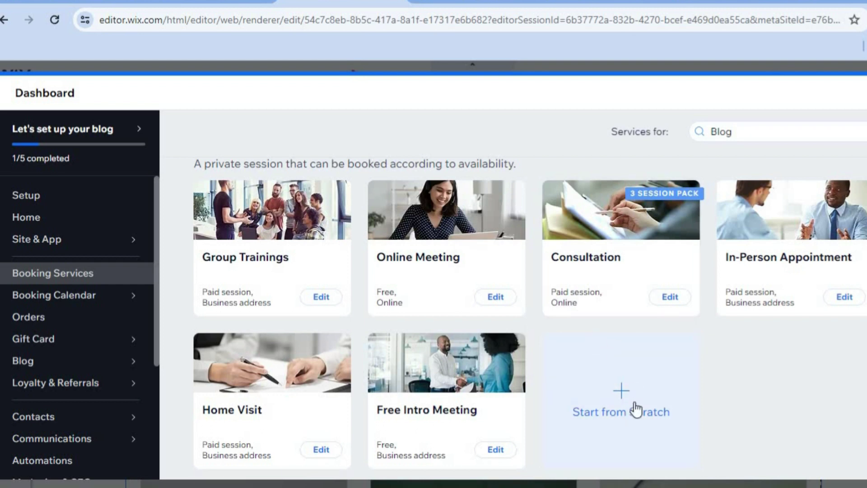
click(617, 395)
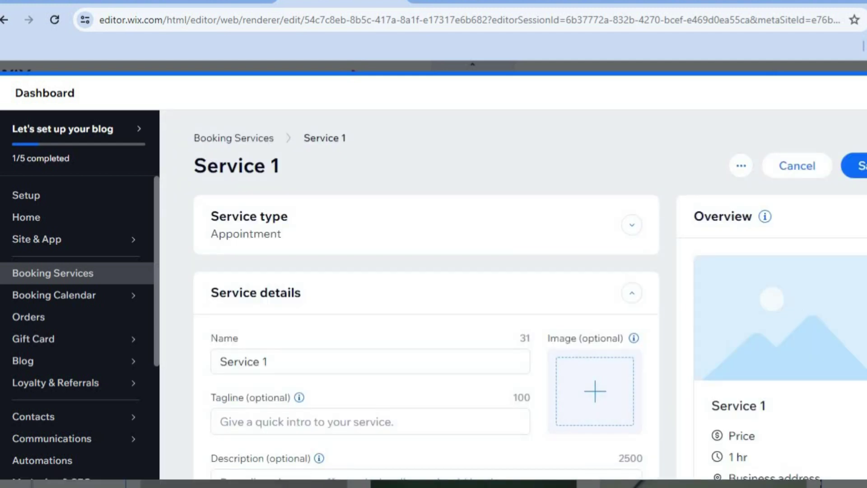
Step: Rename the new service as CONSULTATION in its service details
scroll(425, 294, down, 3)
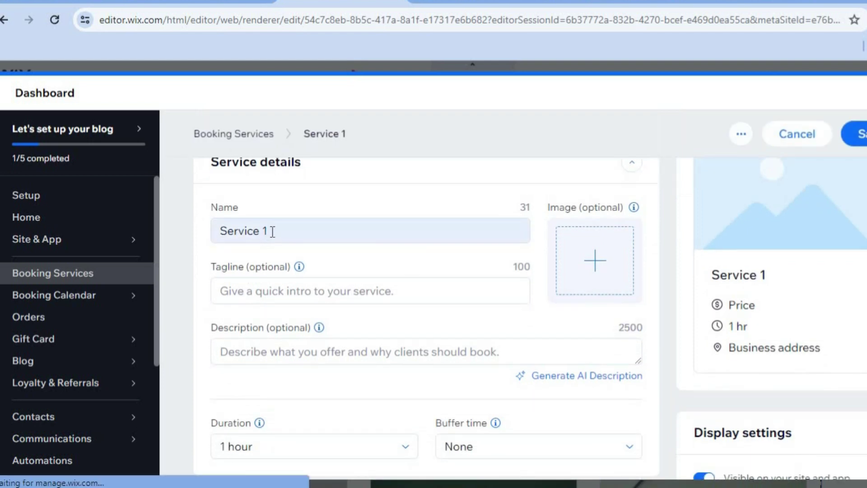
click(273, 231)
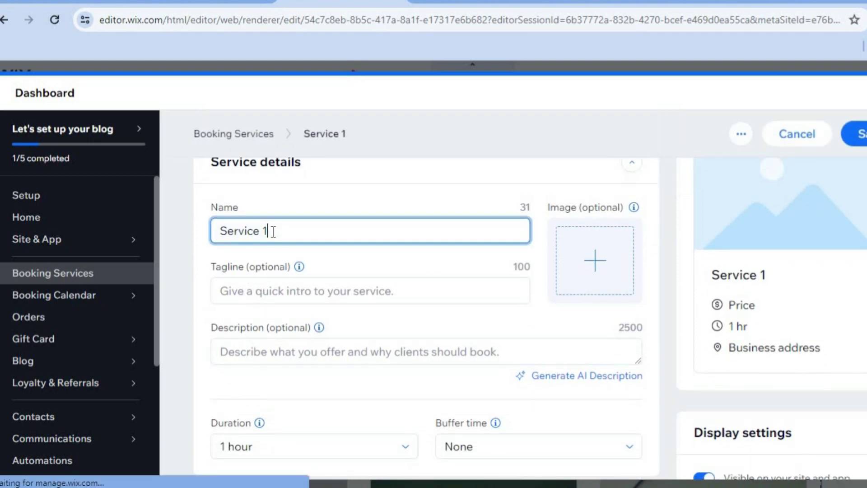
key(ctrl+a)
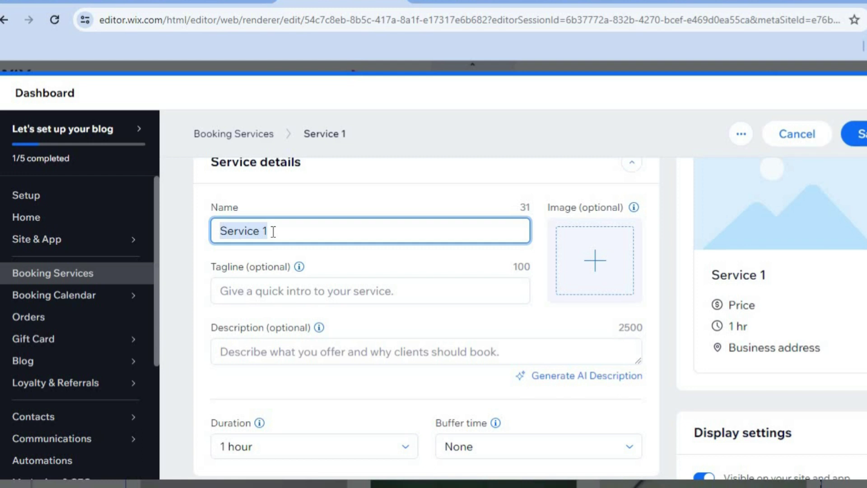
click(286, 359)
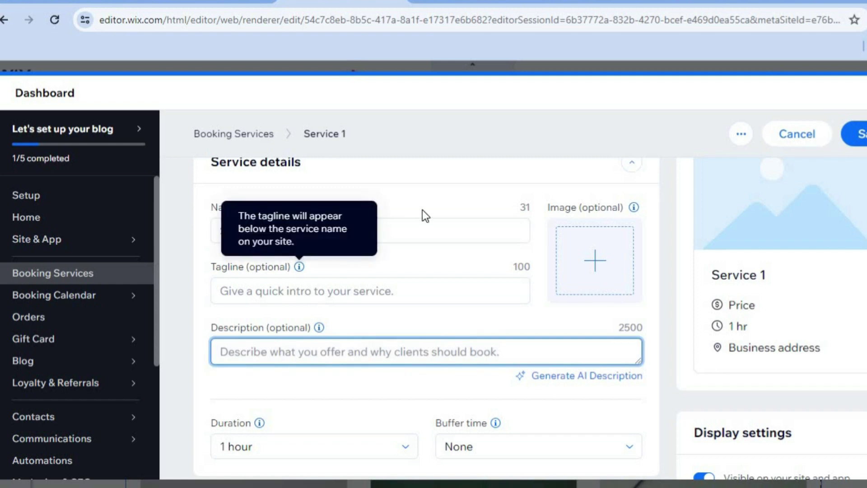
click(290, 235)
triple_click(289, 235)
click(289, 235)
text(CONSULTATION)
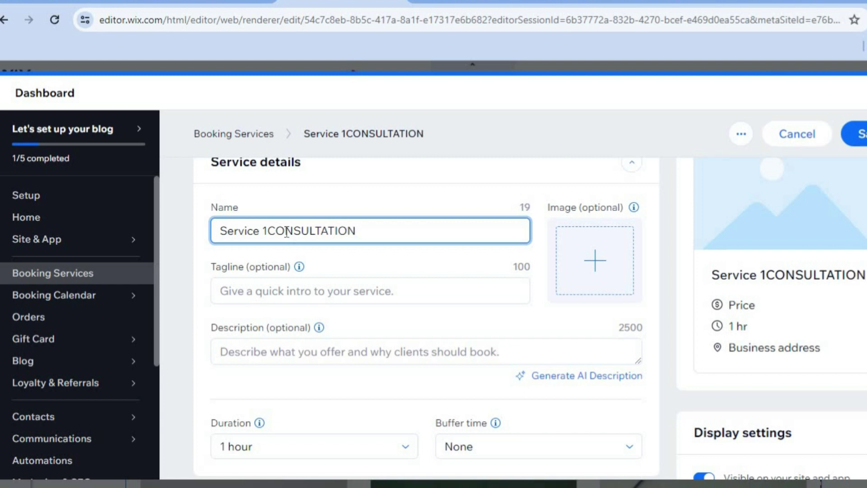
click(268, 230)
key(BackSpace)
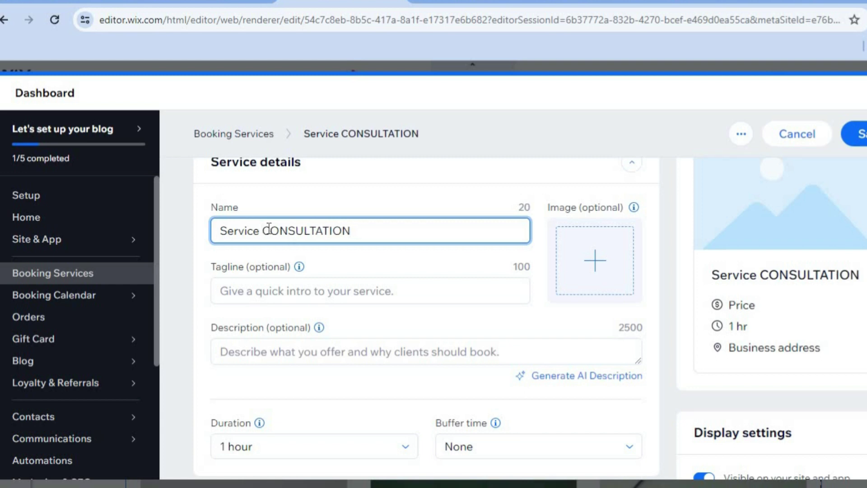
key(ctrl+BackSpace)
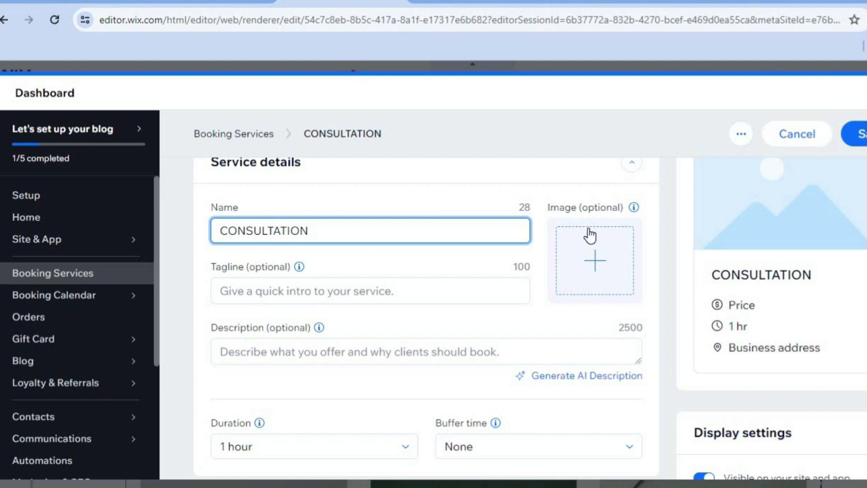
Step: Search the media library for CONSULTANT and add the photo of the man in the blue shirt as the service image
click(601, 256)
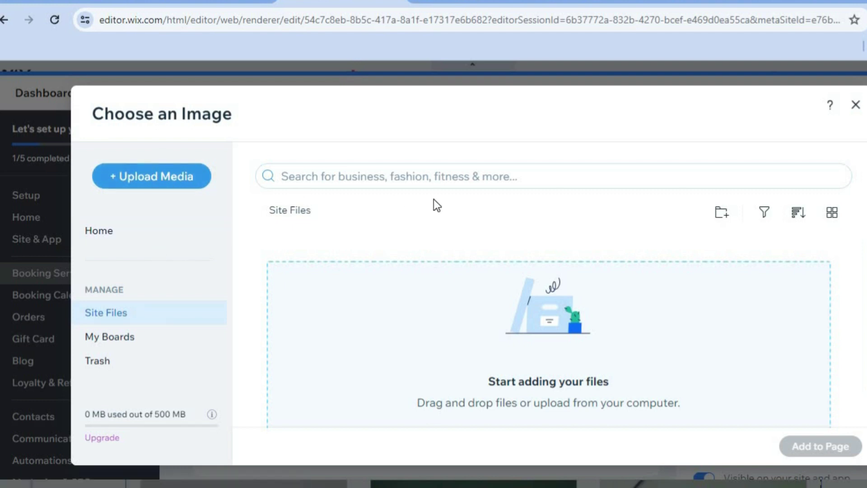
click(425, 182)
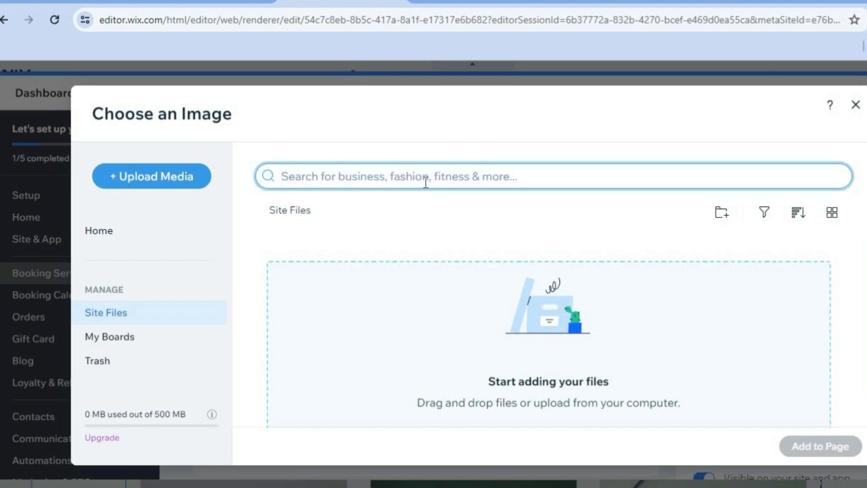
text(CO)
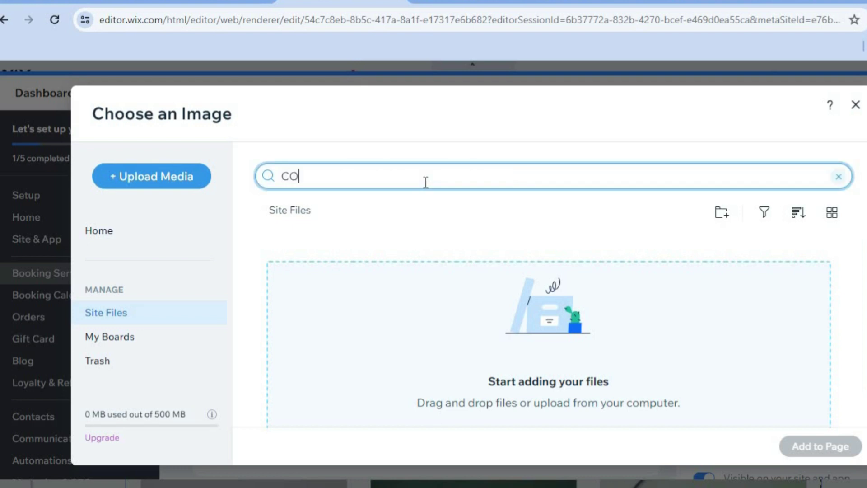
text(NSULTANT)
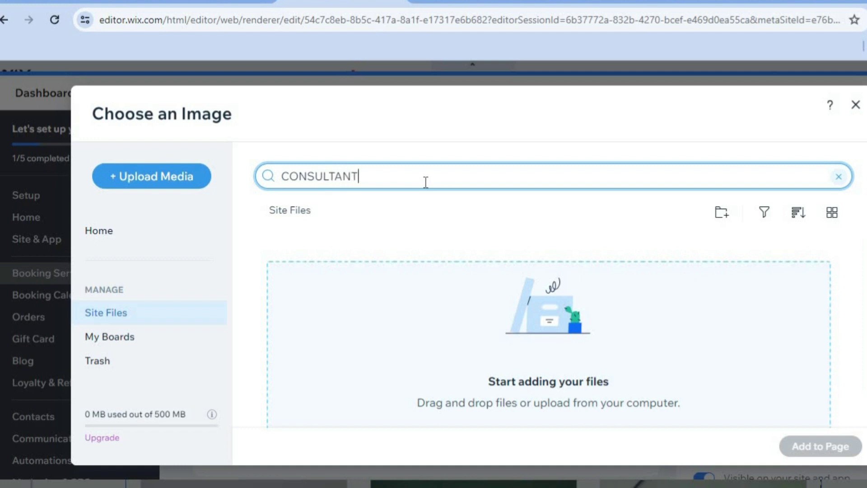
key(Return)
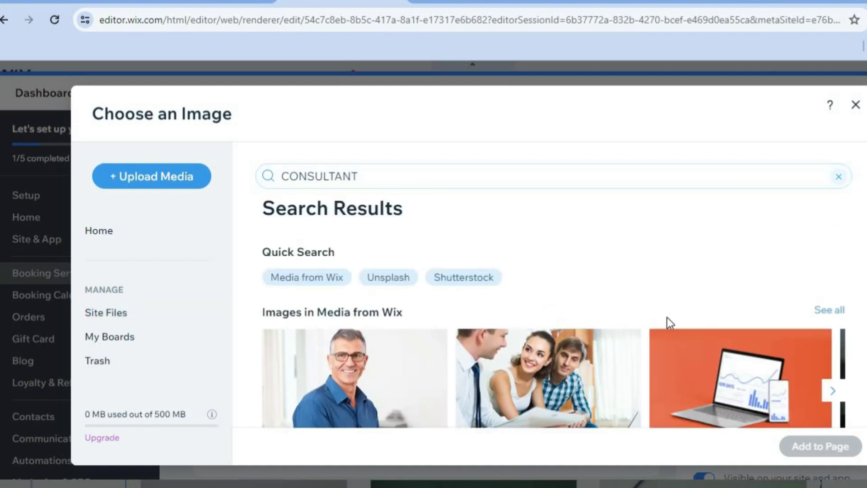
scroll(554, 329, down, 2)
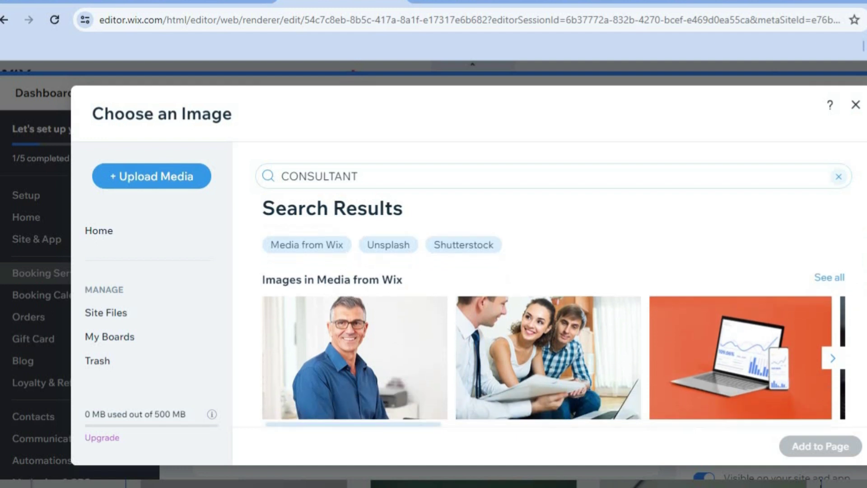
mouse_move(420, 342)
click(327, 345)
click(827, 451)
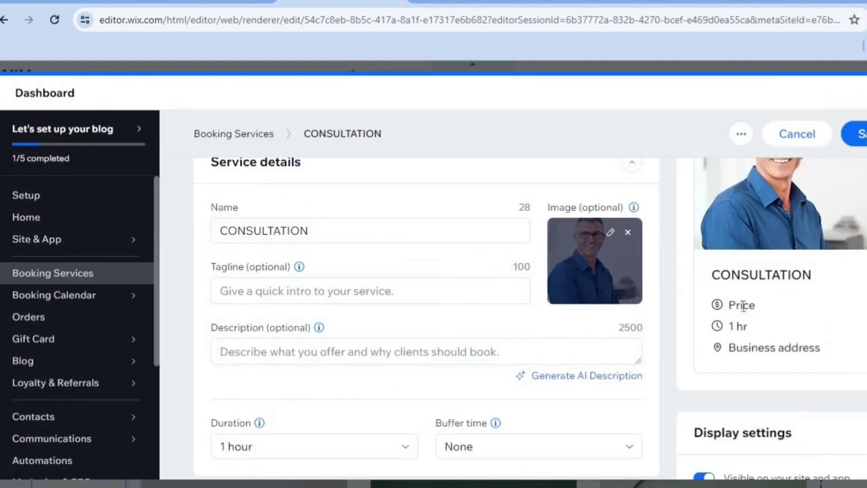
Step: Set the consultation's fixed price per session to J$100
scroll(426, 316, down, 5)
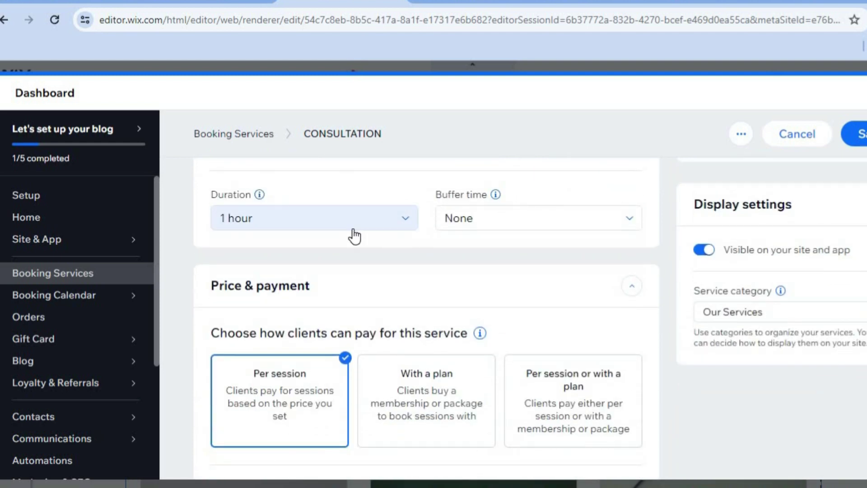
click(527, 229)
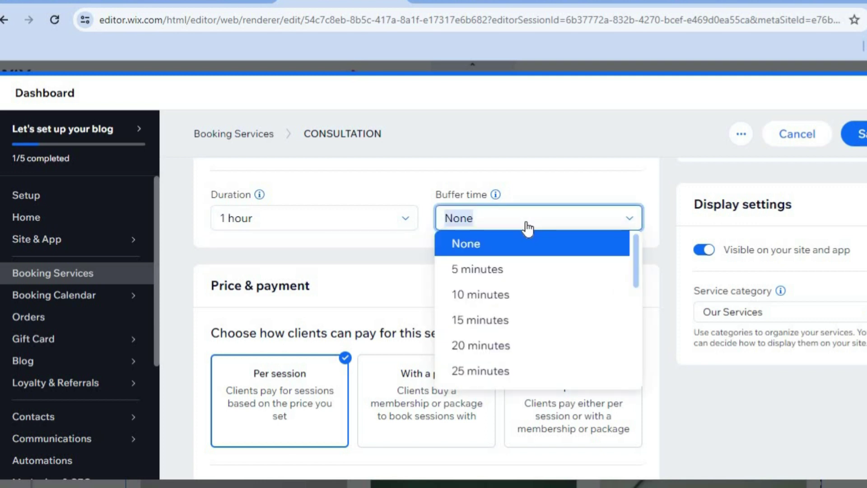
click(404, 257)
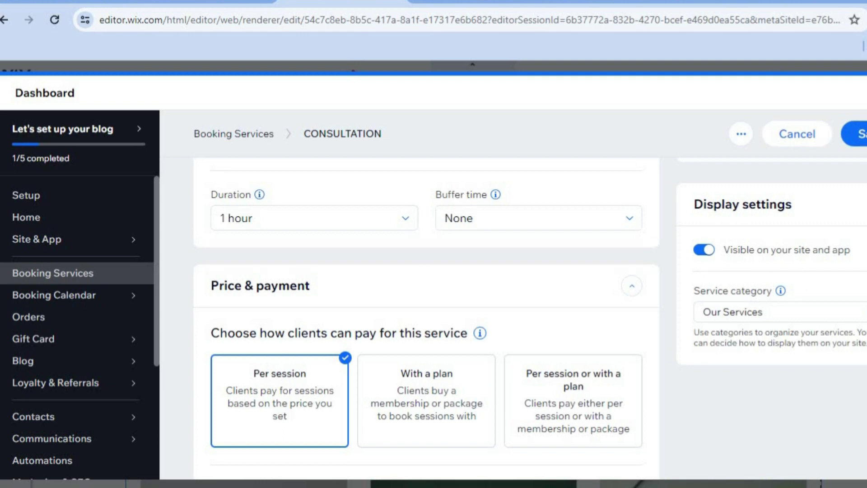
scroll(254, 311, down, 3)
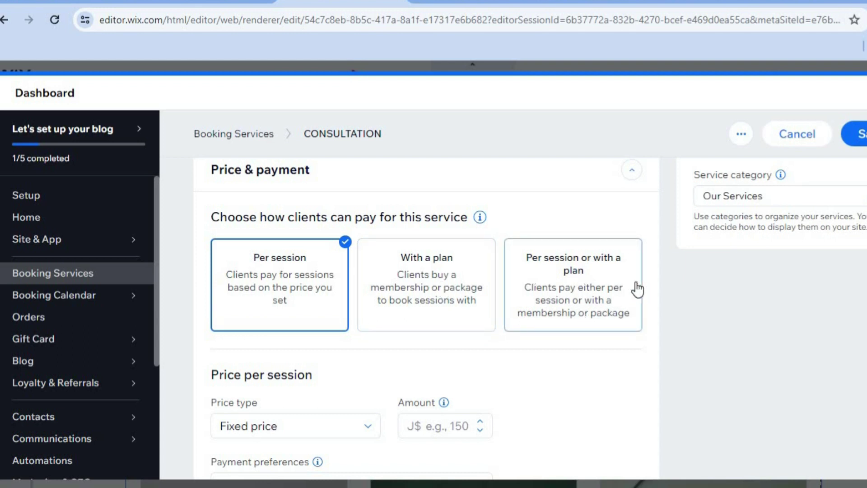
scroll(533, 309, down, 3)
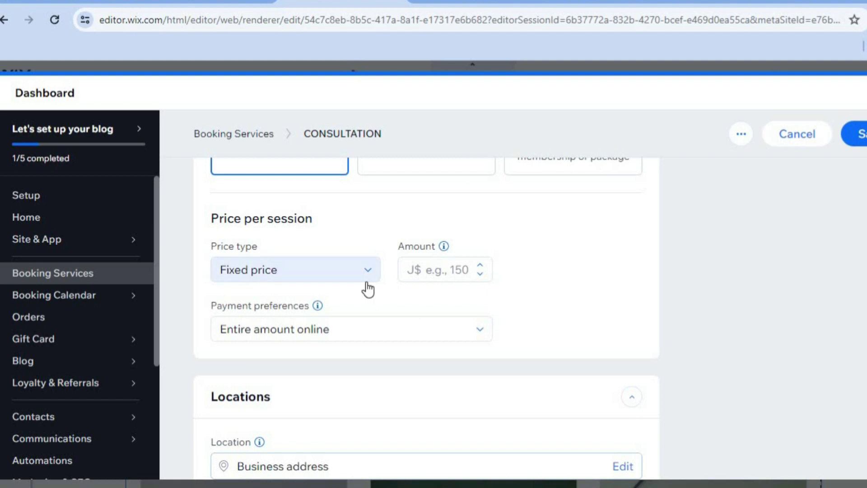
click(368, 287)
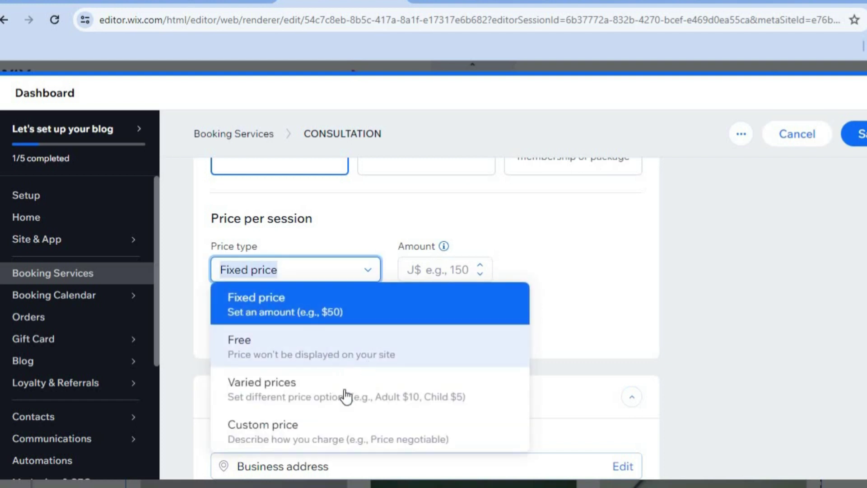
click(458, 268)
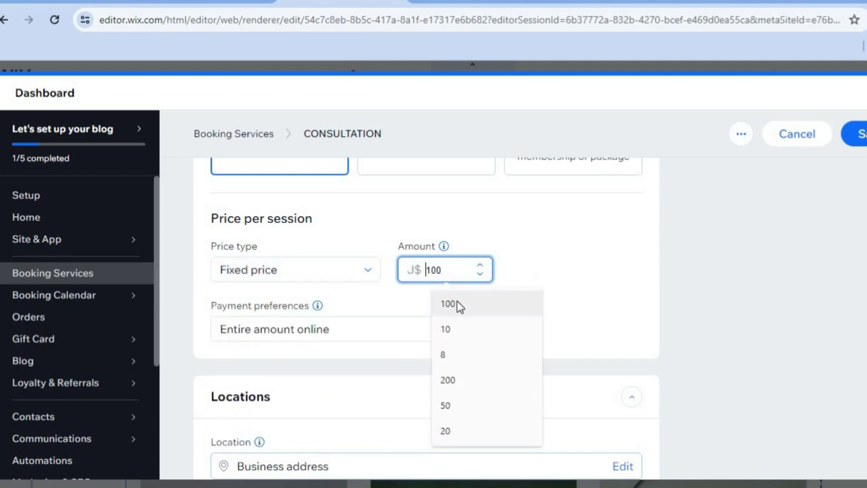
click(457, 300)
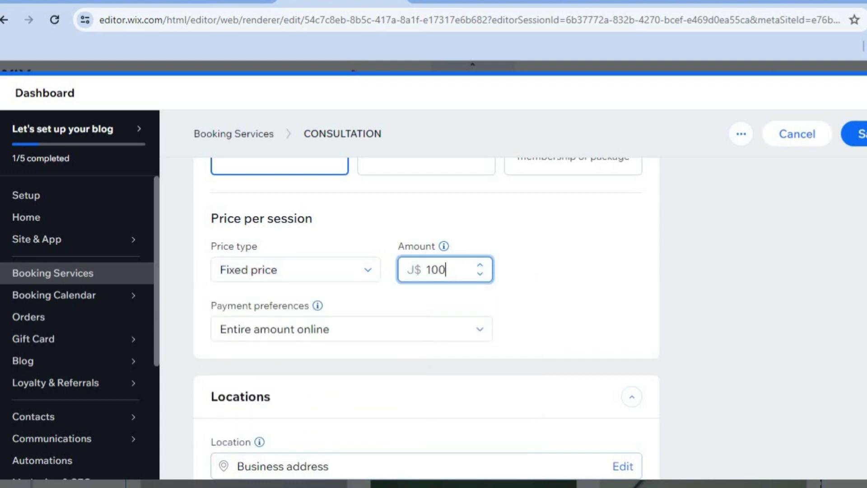
Step: Save the CONSULTATION service with the business address as its location and dismiss the premium upgrade offer
scroll(427, 316, down, 5)
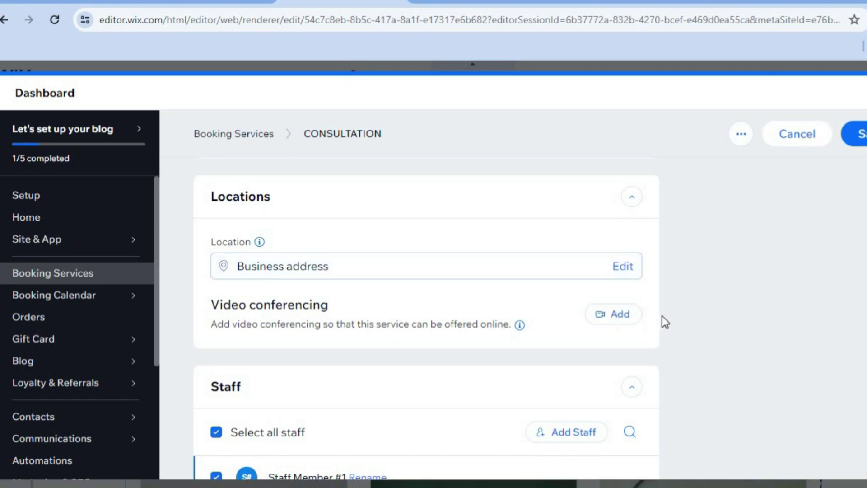
click(619, 322)
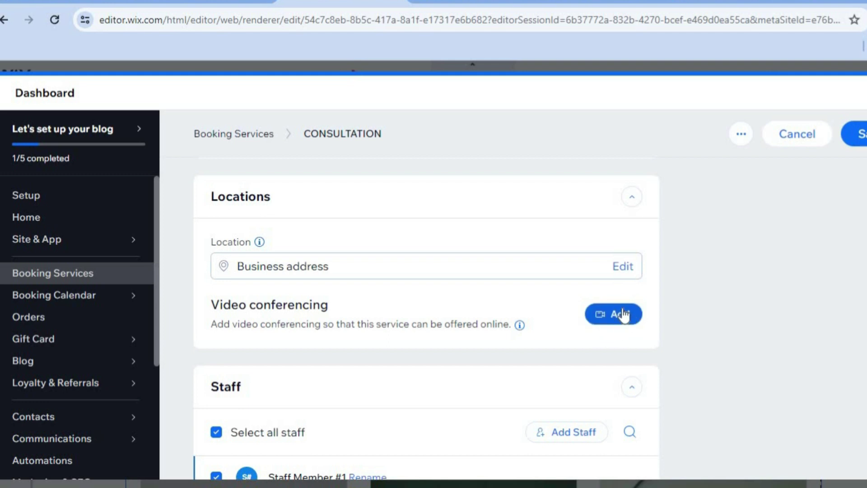
click(862, 136)
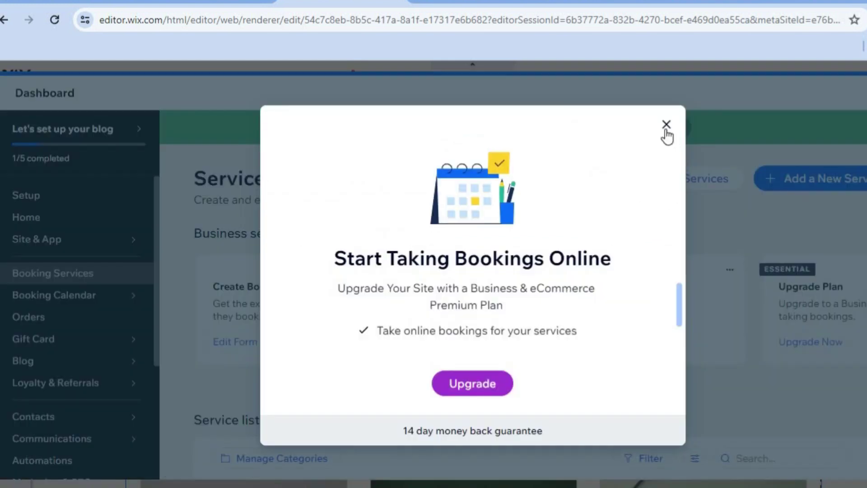
click(666, 130)
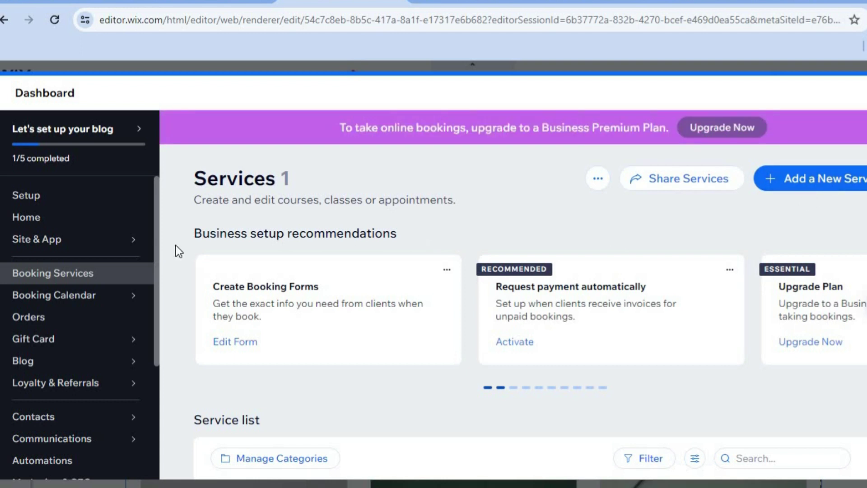
Step: Open payment method management from the site's billing payments and confirm Jamaica as the business location
drag(155, 256, 155, 283)
mouse_move(127, 252)
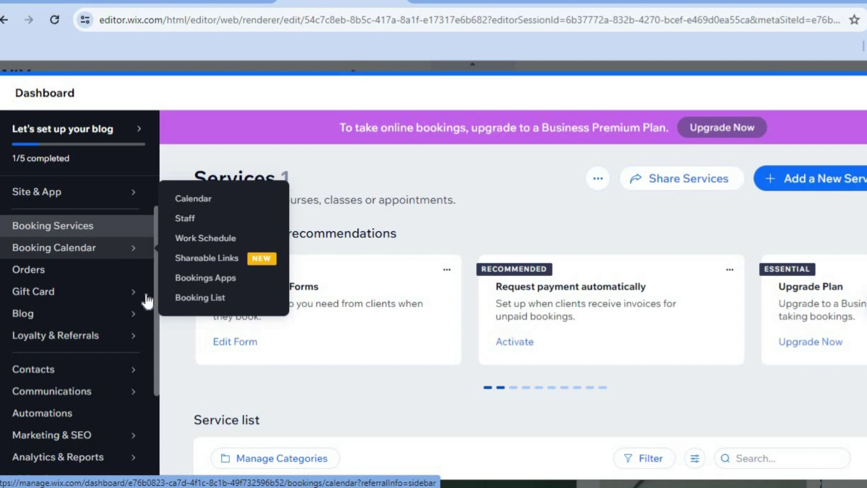
drag(156, 326, 153, 449)
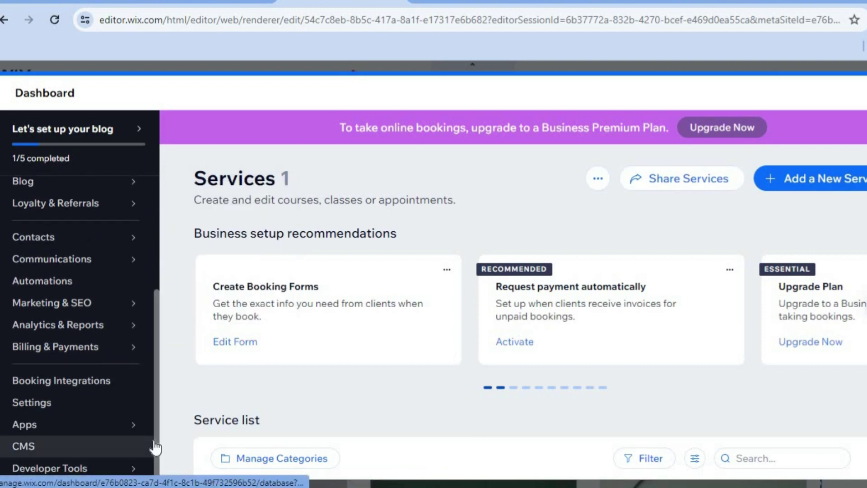
mouse_move(115, 351)
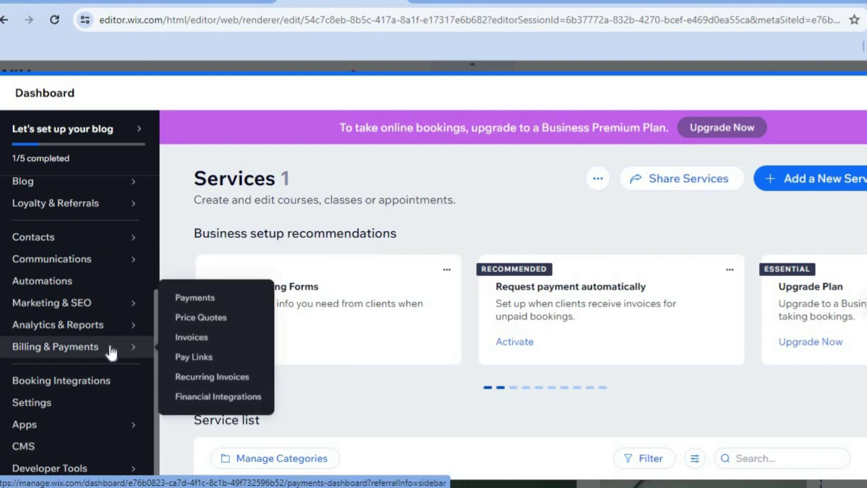
click(195, 298)
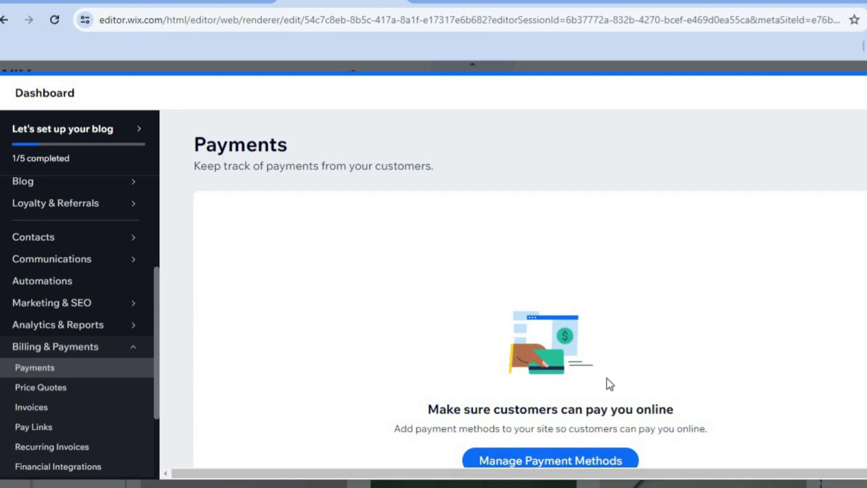
click(563, 459)
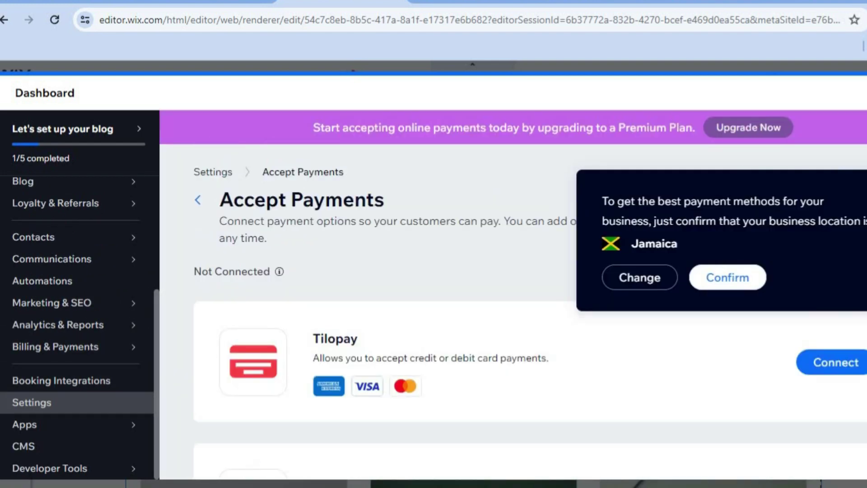
click(728, 277)
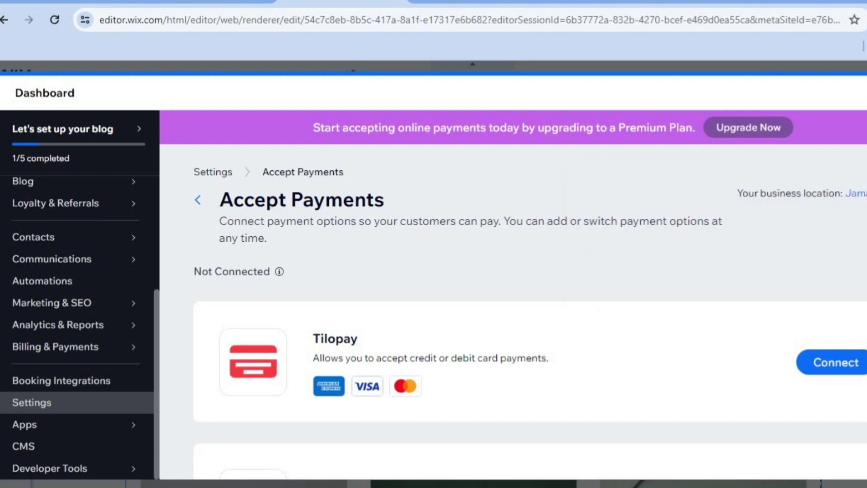
Step: Look through the payment providers offered for the site and request more payment options
scroll(530, 313, down, 5)
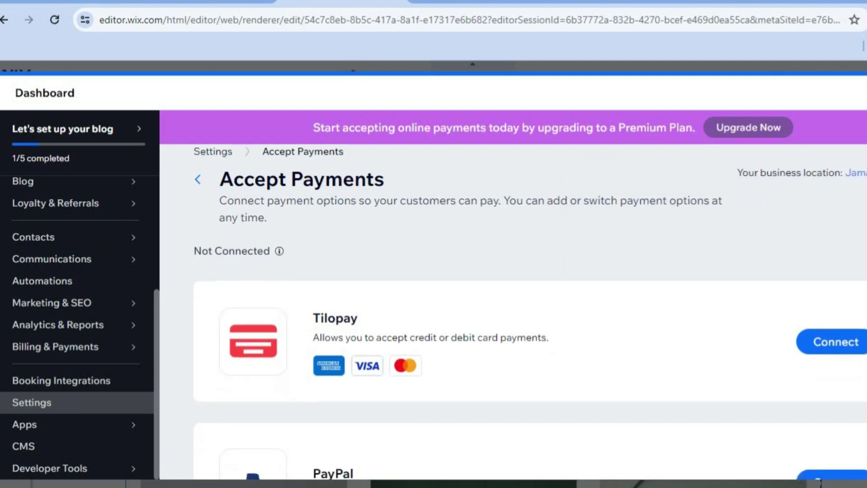
scroll(530, 313, up, 4)
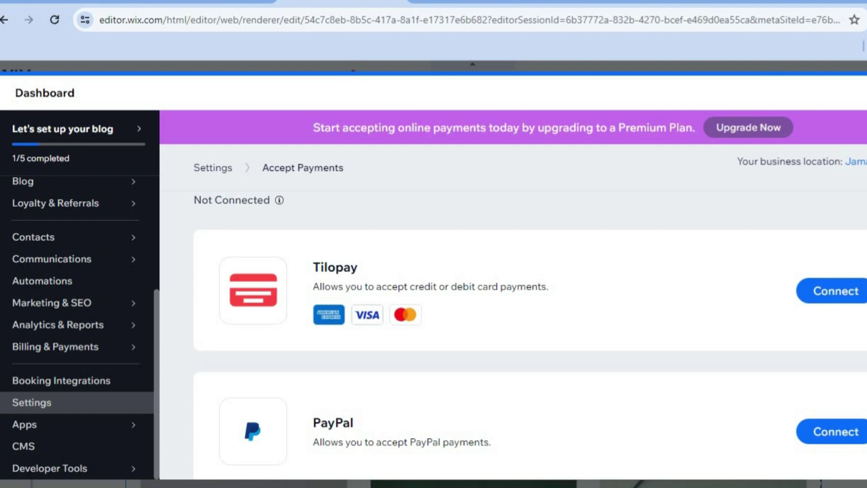
scroll(530, 336, down, 3)
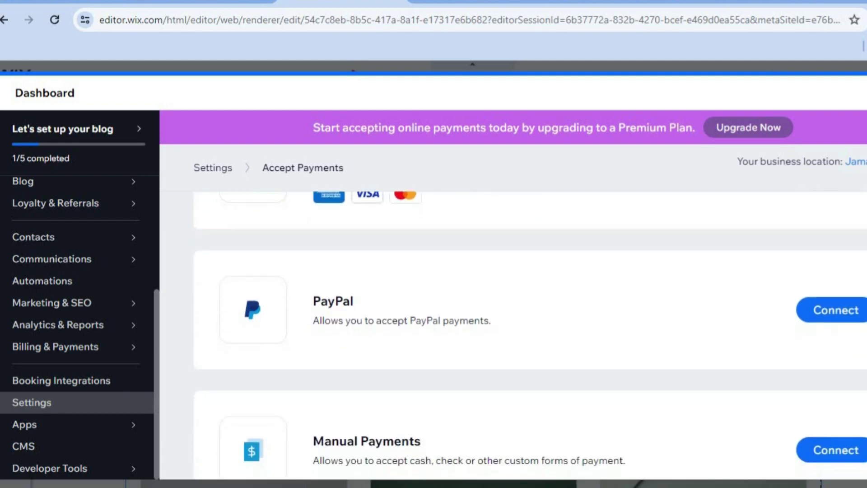
scroll(530, 335, down, 3)
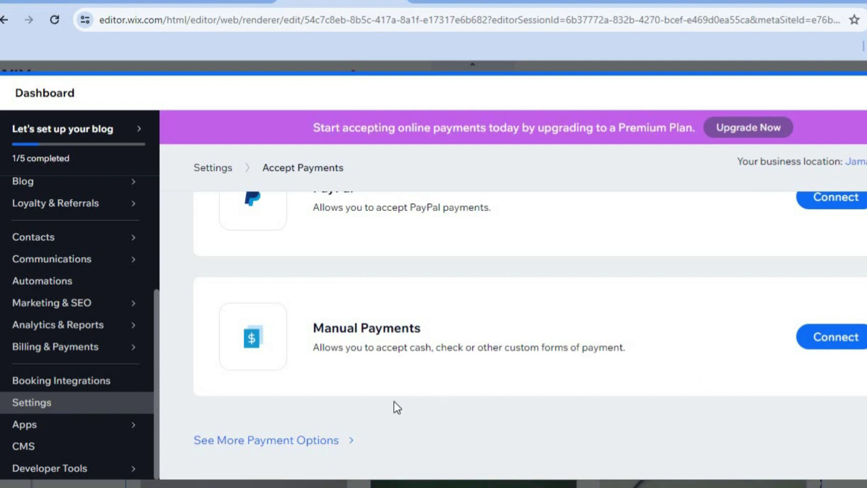
click(288, 446)
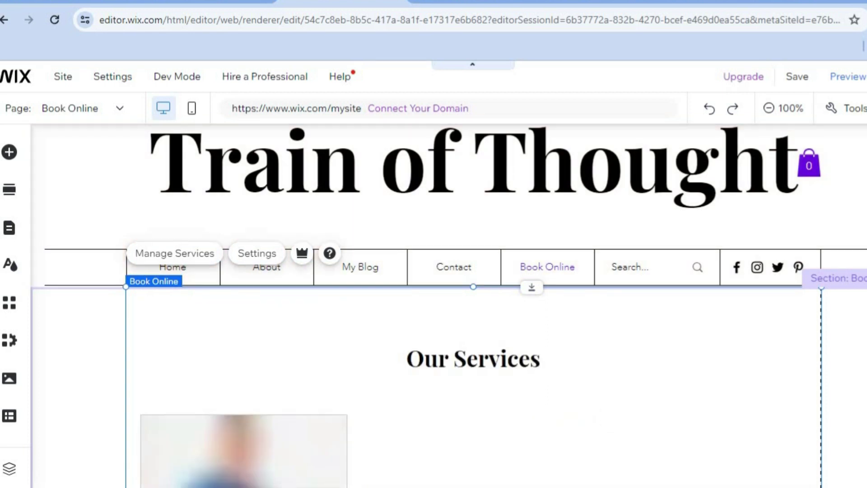
Step: Move the Book Online services widget further right on the Book Online page
scroll(448, 305, down, 5)
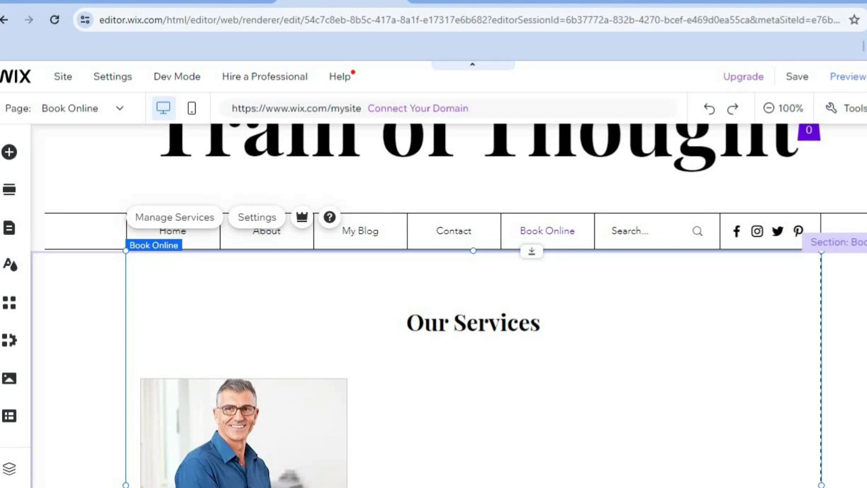
scroll(449, 305, down, 1)
click(316, 289)
drag(316, 294, 605, 375)
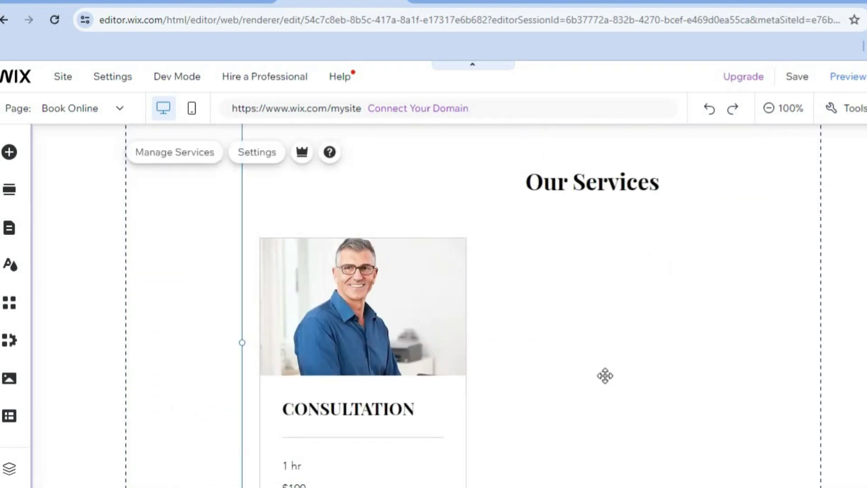
Step: Preview the Book Online page, check the consultation card and contact form, and return to the page's header
click(856, 86)
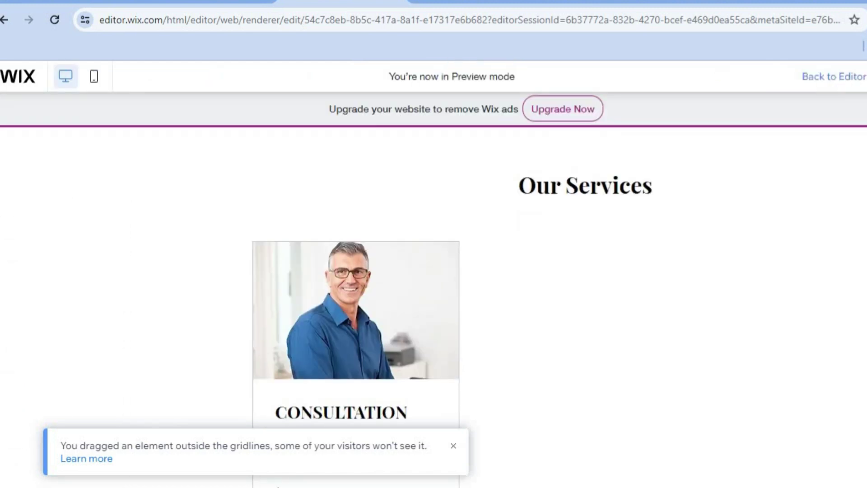
scroll(441, 318, down, 3)
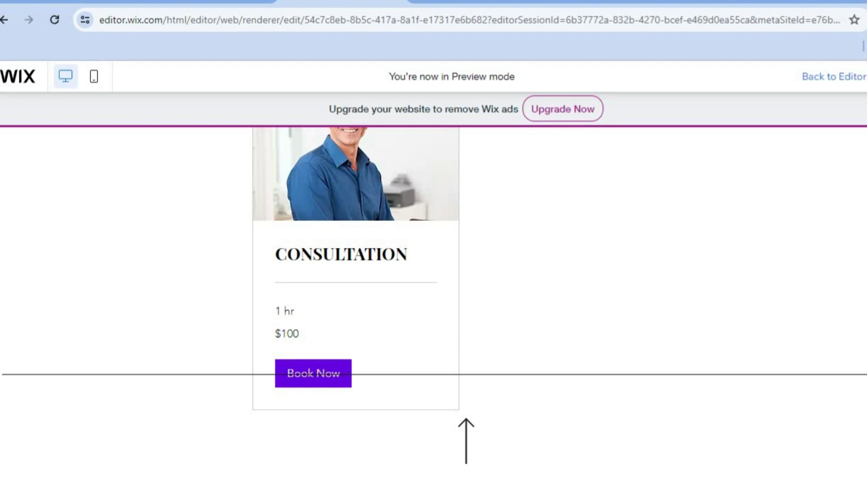
scroll(434, 308, up, 3)
scroll(434, 307, down, 4)
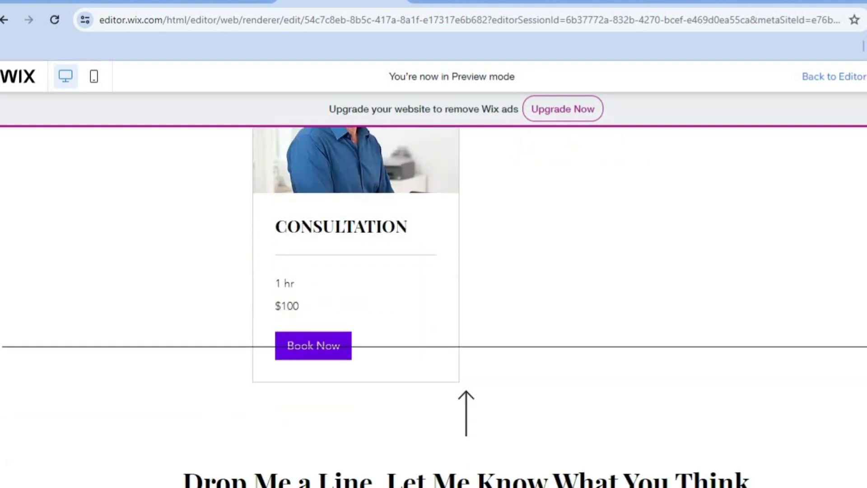
scroll(434, 308, down, 4)
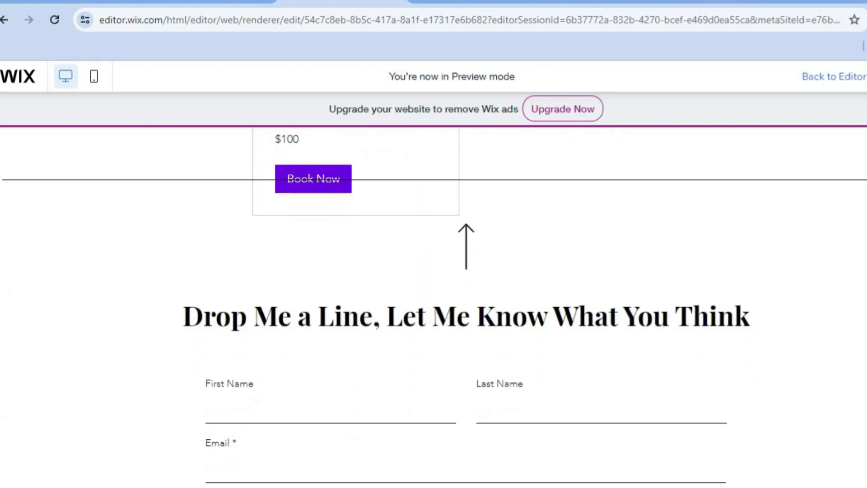
scroll(434, 307, down, 1)
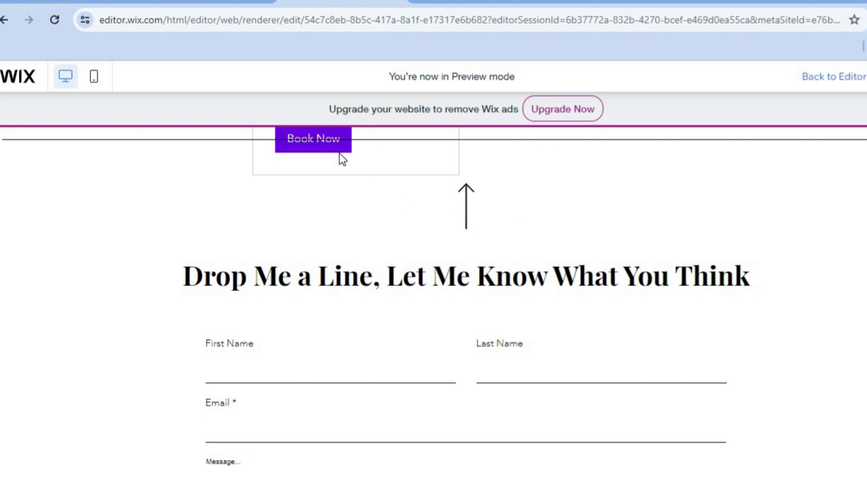
click(465, 212)
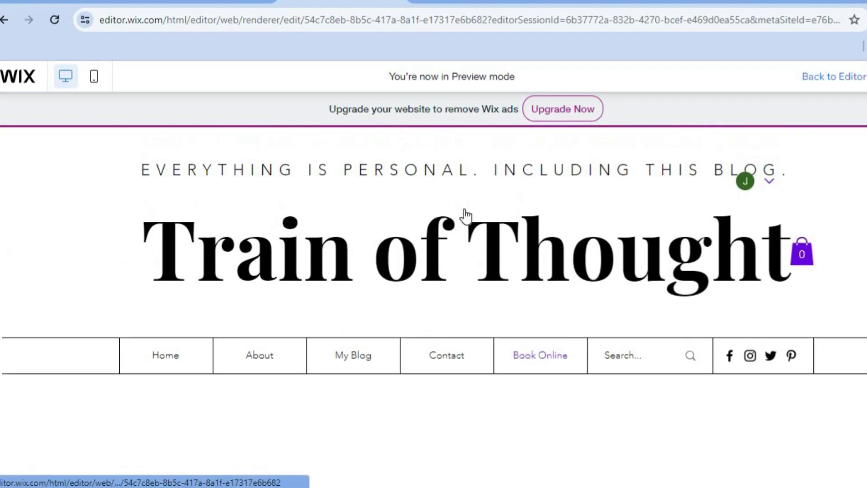